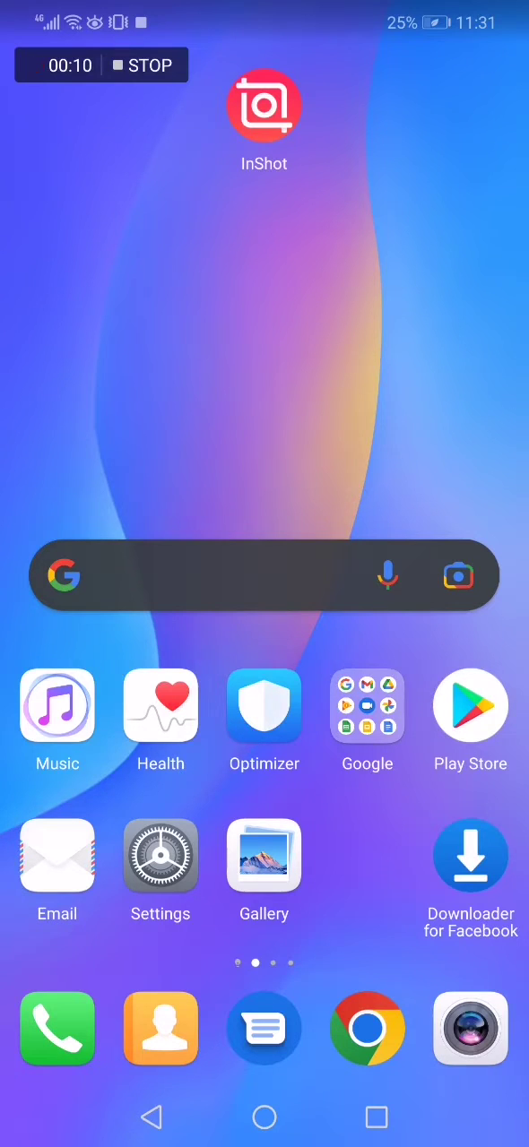
Step: Launch InShot from the Android home screen to reach its start screen
click(264, 105)
drag(101, 64, 426, 65)
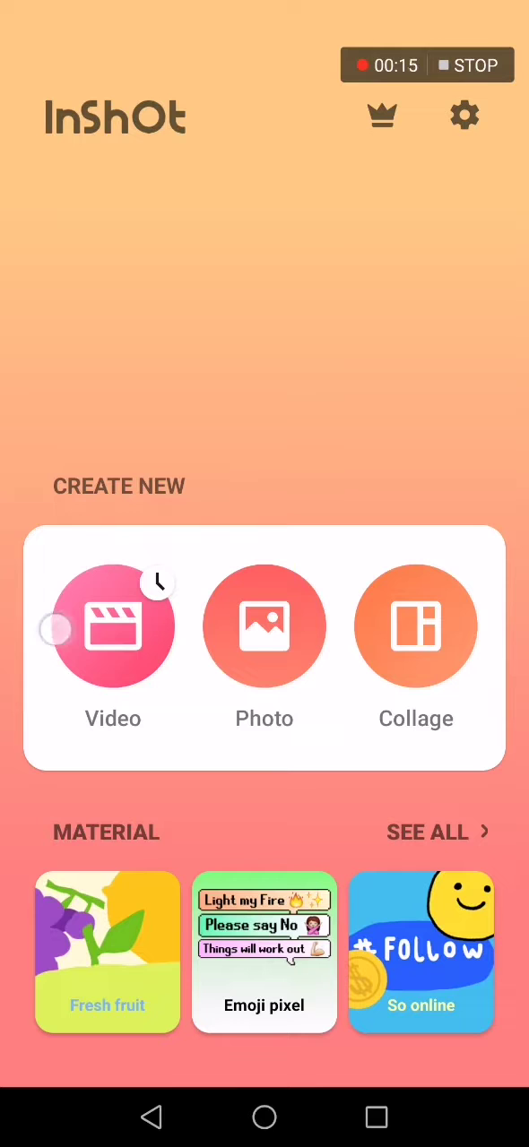
Step: Open the saved 'test' draft via the Video new-or-draft chooser
click(84, 613)
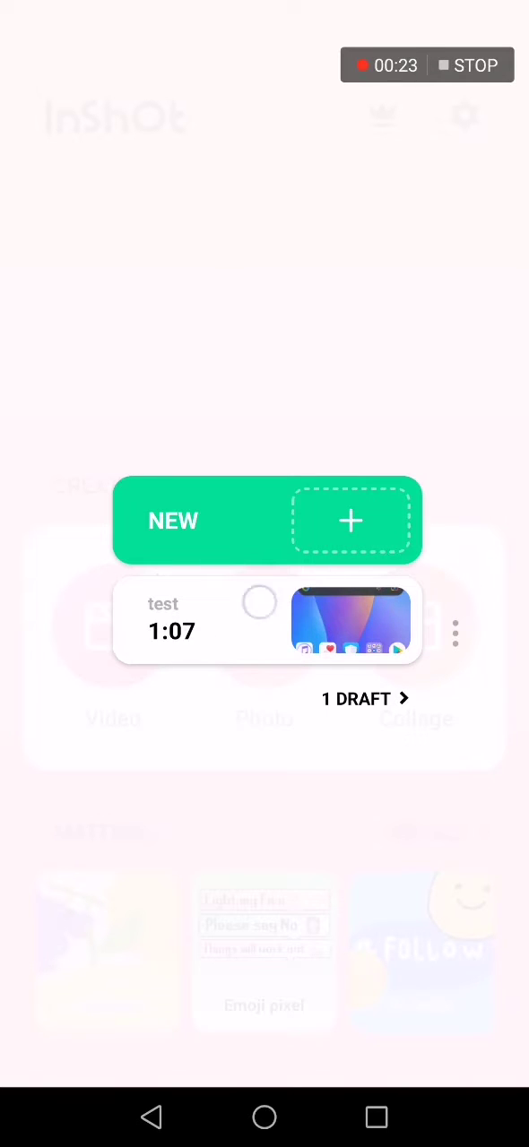
click(223, 753)
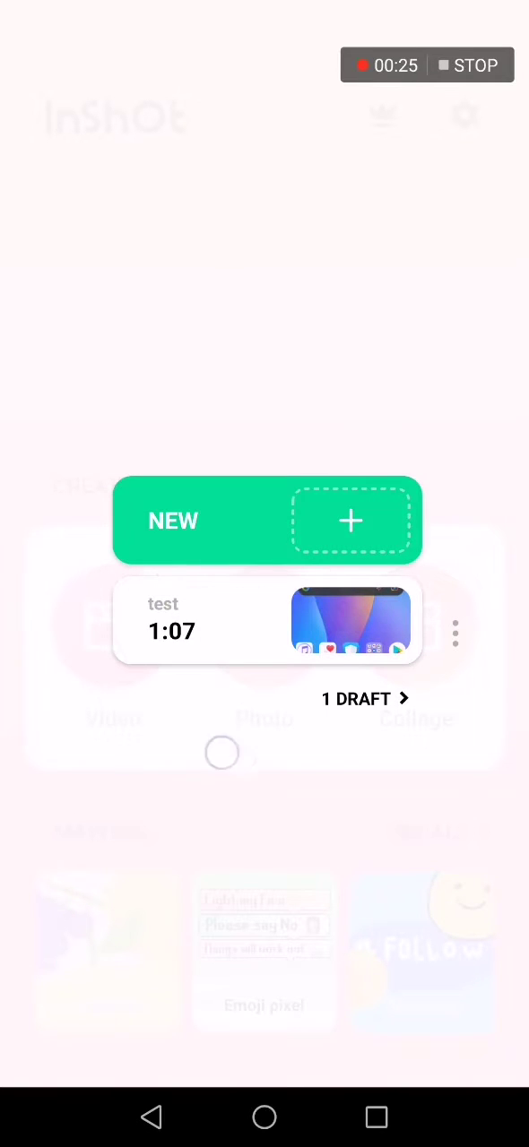
click(112, 626)
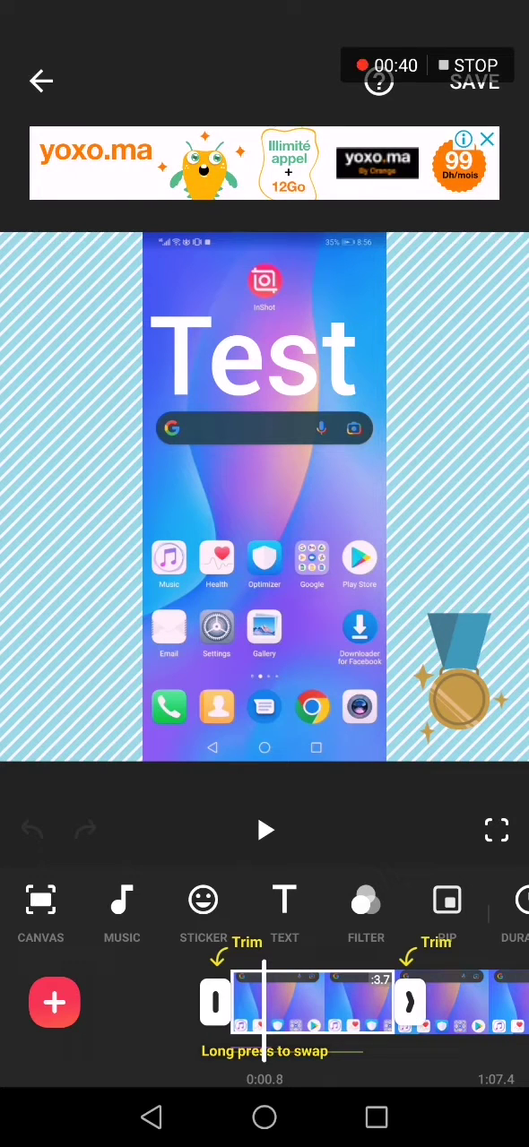
drag(359, 905, 292, 906)
Step: Reveal more clip-editing tools in the 'test' draft's editor toolbar
click(379, 901)
mouse_move(403, 905)
mouse_down()
mouse_move(224, 906)
mouse_move(269, 905)
mouse_up()
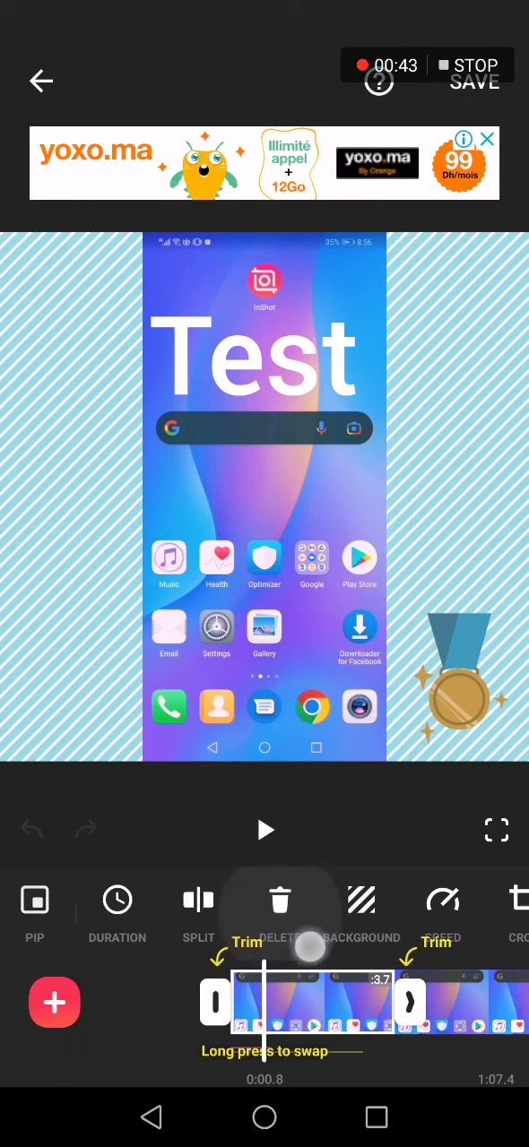